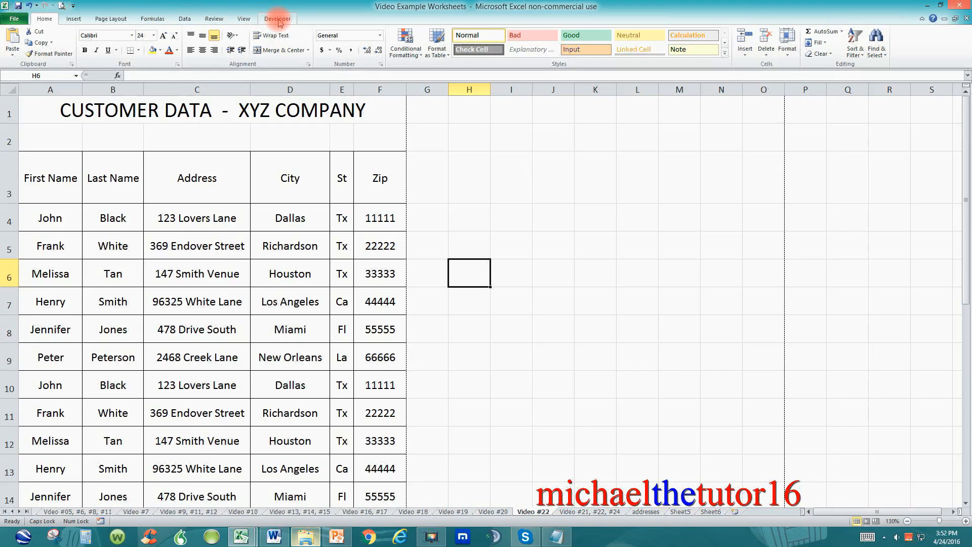
# Reach the Customize Ribbon page of Excel Options via File > Options.
pyautogui.click(278, 22)
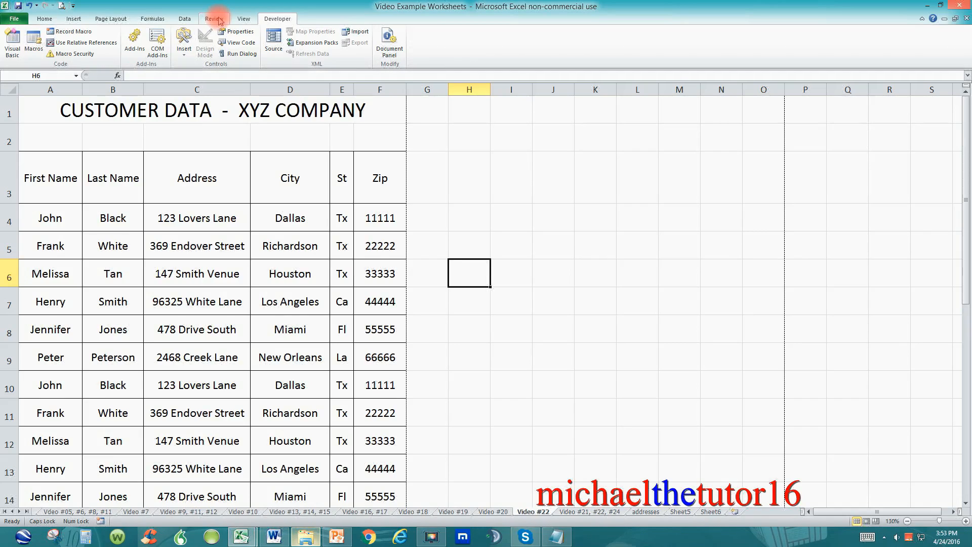
pyautogui.click(18, 19)
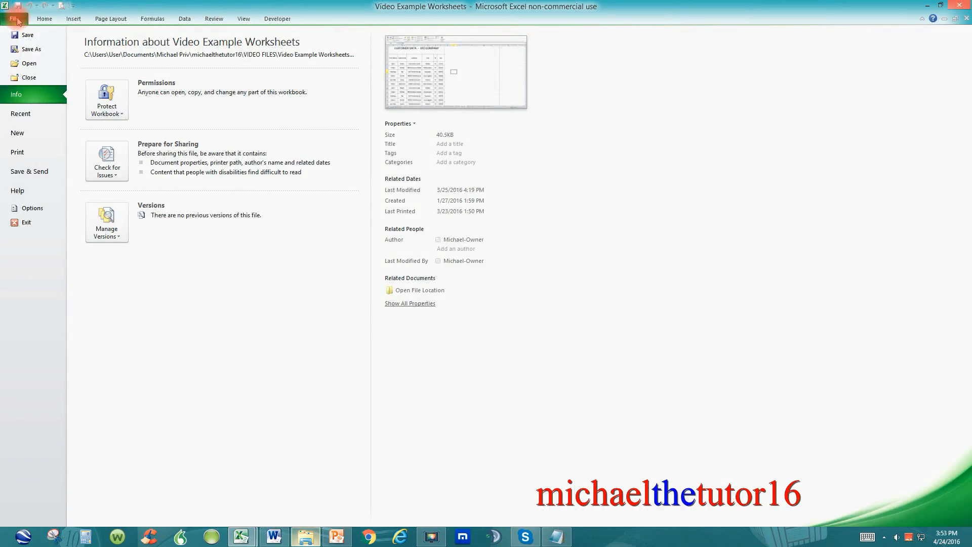
pyautogui.click(35, 209)
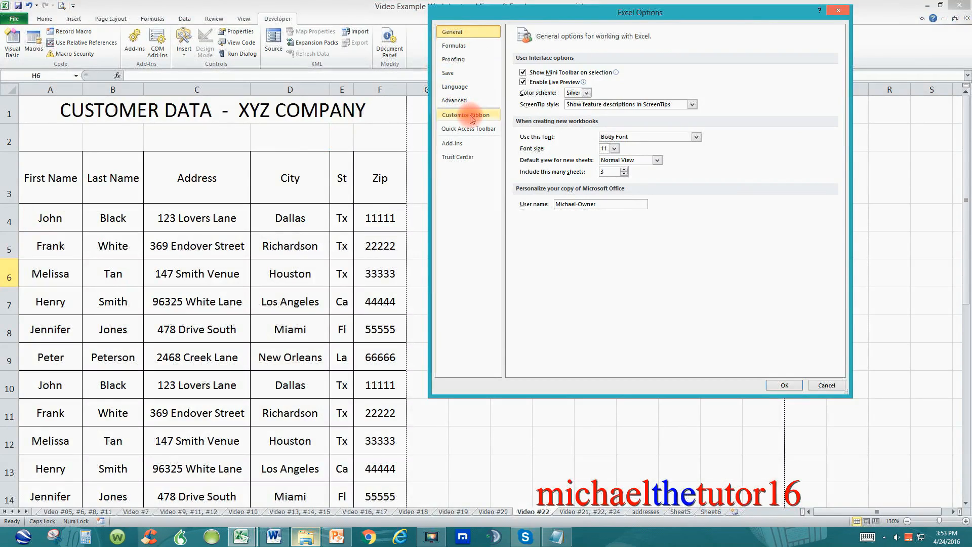
pyautogui.click(471, 118)
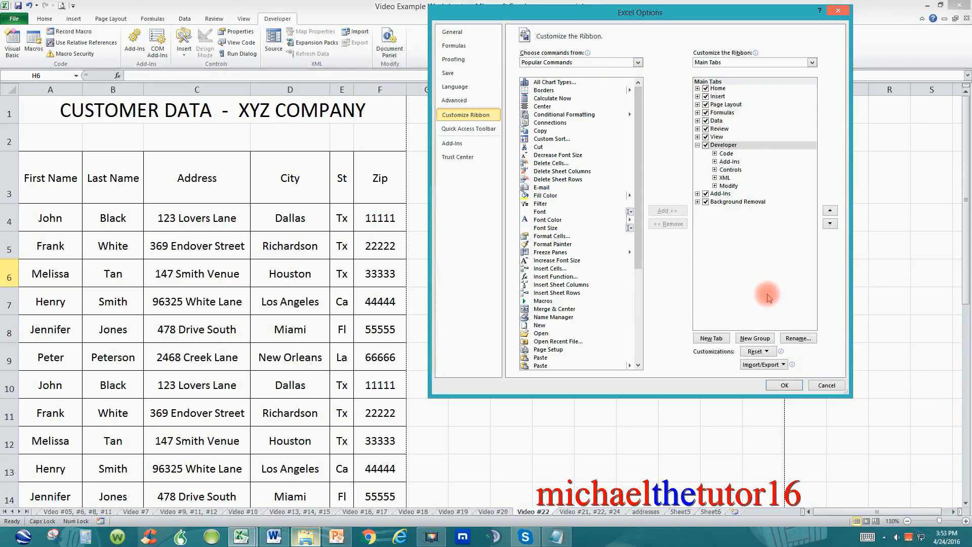
# Create a new custom ribbon tab and start renaming it.
pyautogui.click(714, 341)
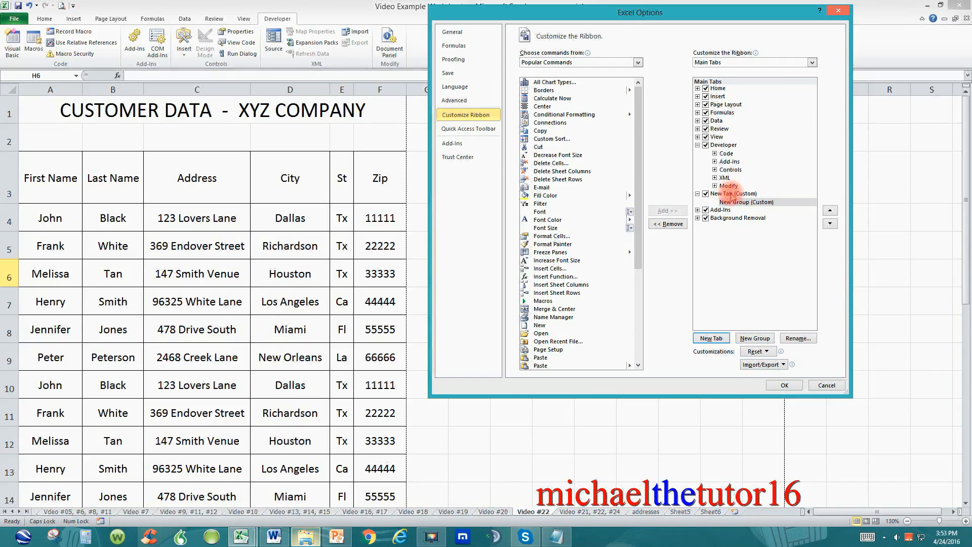
pyautogui.click(732, 195)
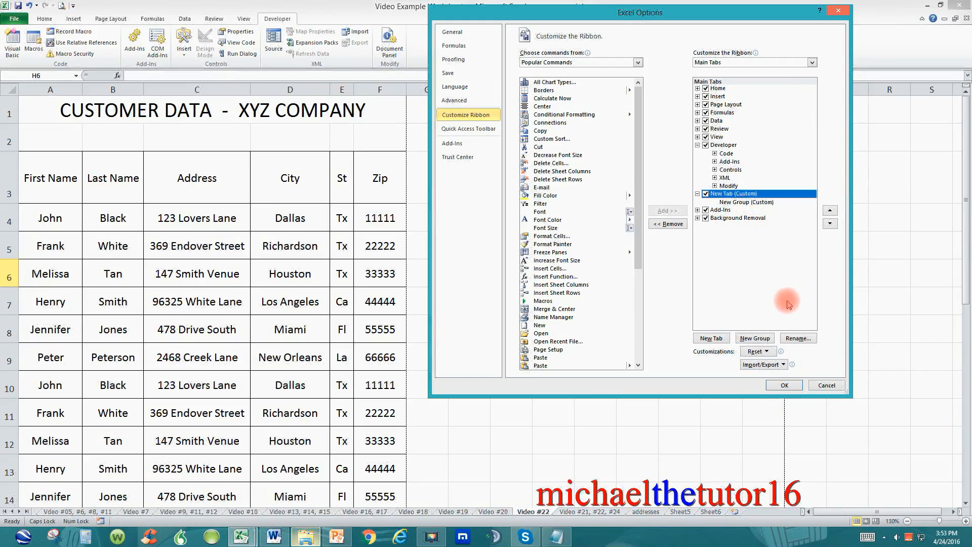
pyautogui.click(799, 338)
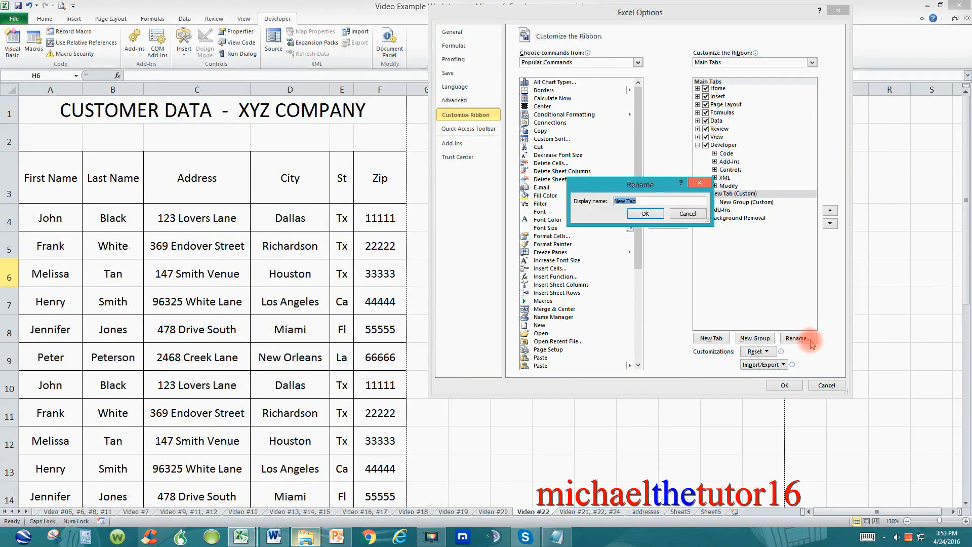
# Name the new tab TEST using the on-screen keyboard and confirm it.
pyautogui.click(878, 535)
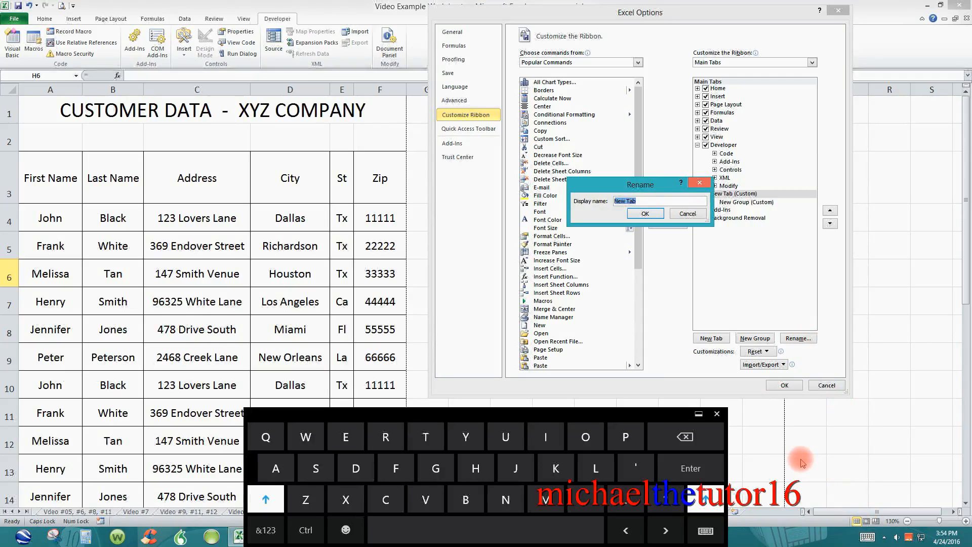
pyautogui.click(429, 436)
pyautogui.click(346, 437)
pyautogui.write('TES')
pyautogui.click(316, 468)
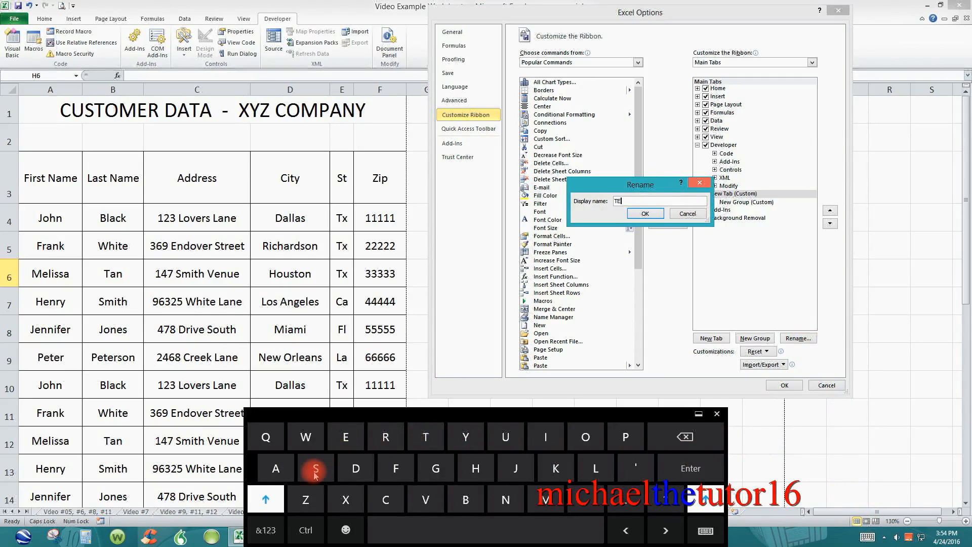
pyautogui.click(428, 436)
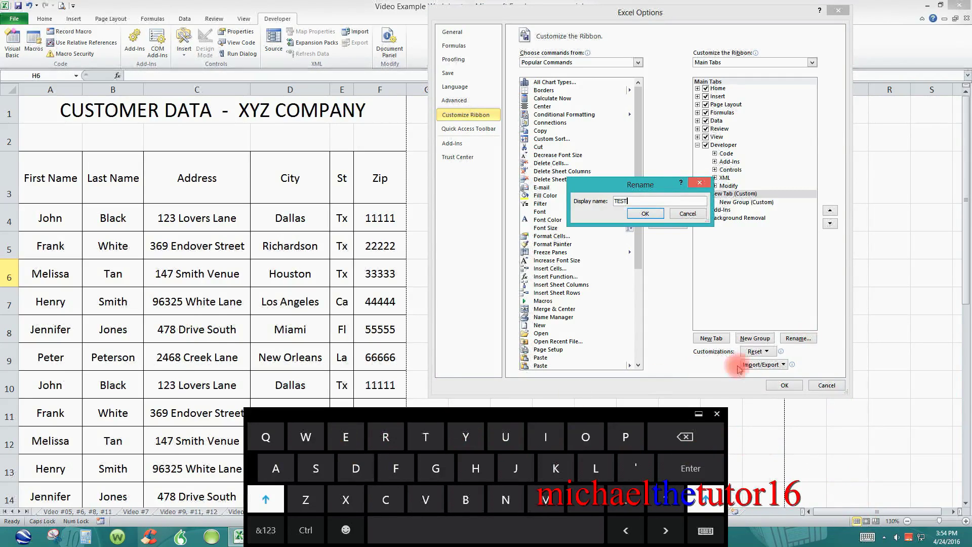
pyautogui.click(716, 415)
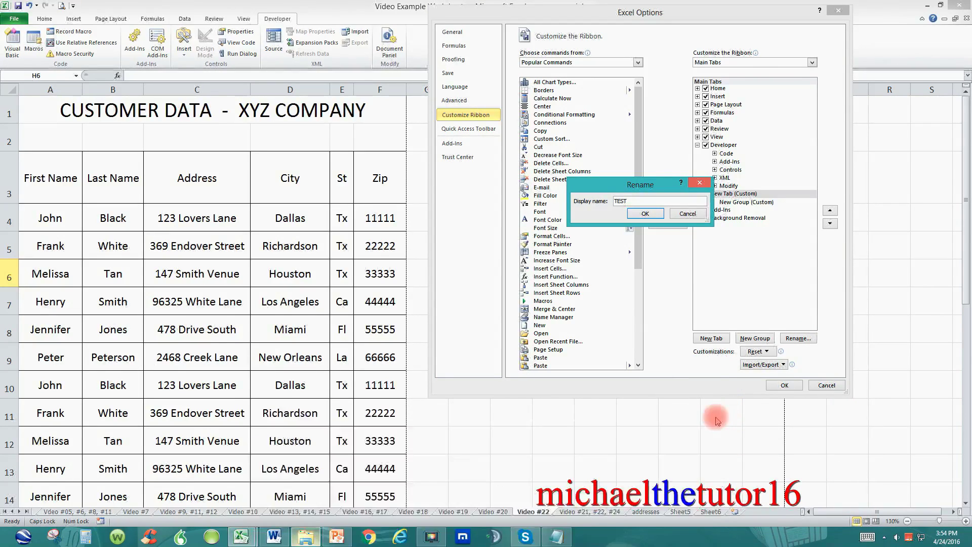
pyautogui.click(645, 214)
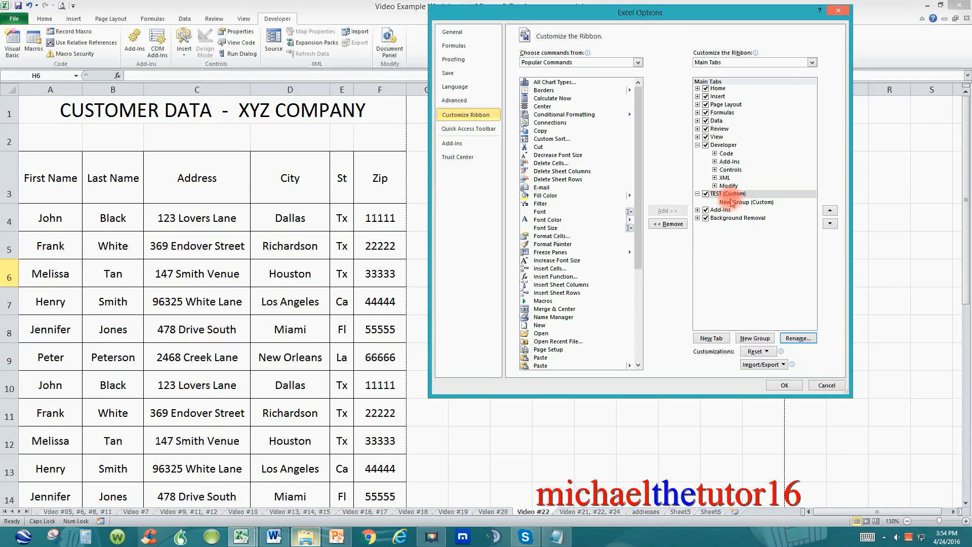
# Select the new custom group and keep Popular Commands as the source list.
pyautogui.click(748, 202)
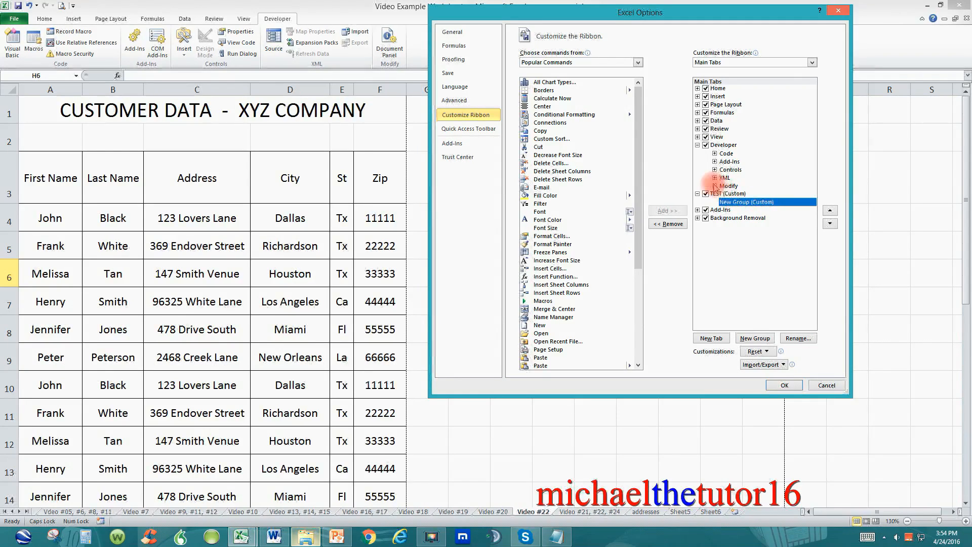
pyautogui.moveTo(640, 136)
pyautogui.mouseDown()
pyautogui.moveTo(647, 209)
pyautogui.moveTo(654, 158)
pyautogui.mouseUp()
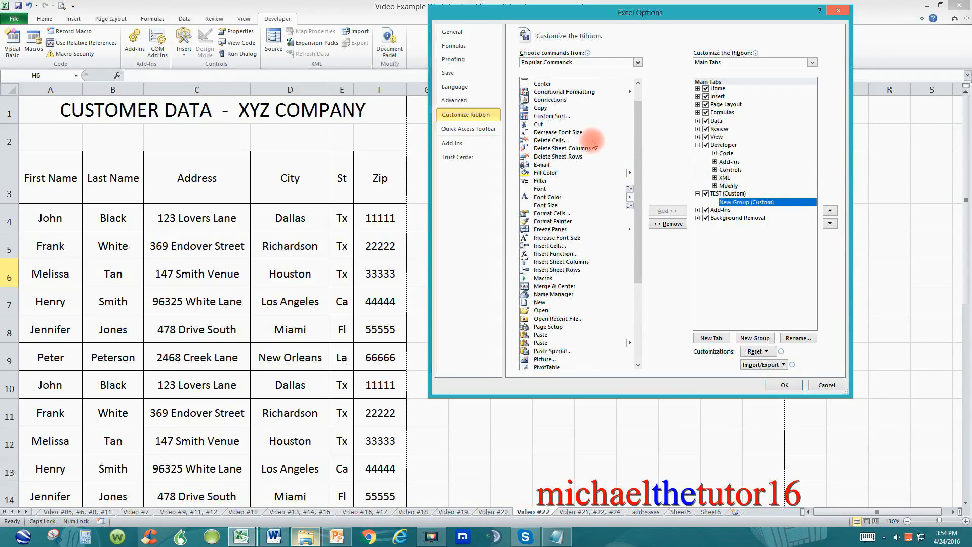
pyautogui.click(640, 65)
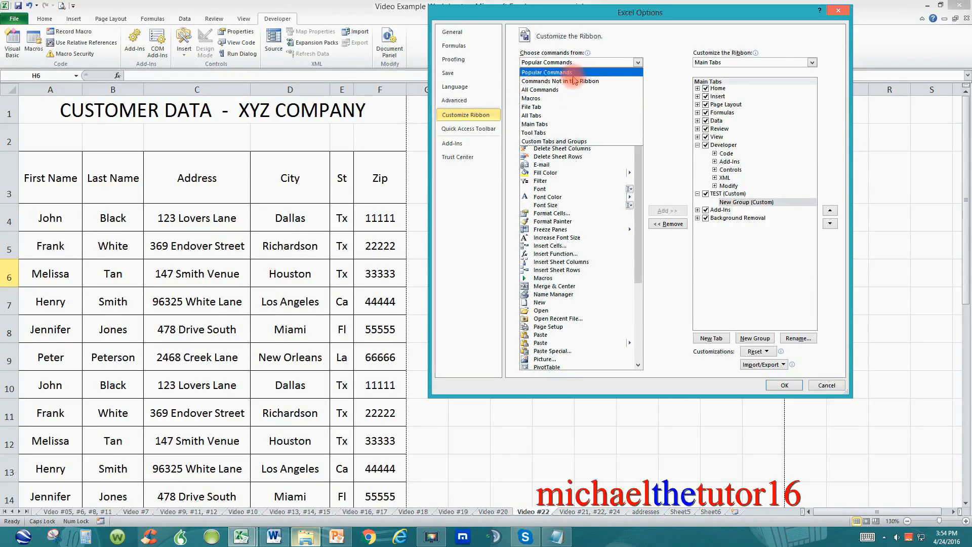
pyautogui.click(587, 64)
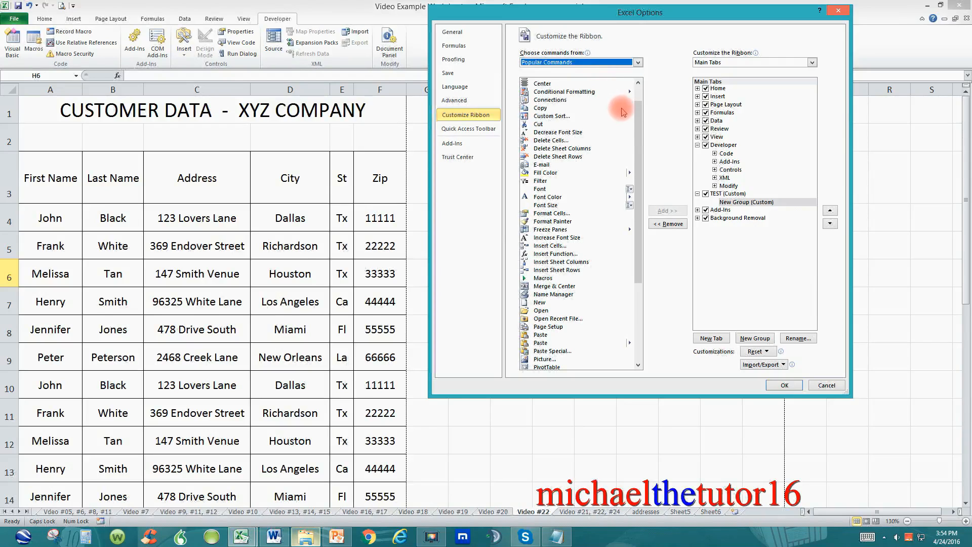
pyautogui.moveTo(639, 122); pyautogui.dragTo(641, 200)
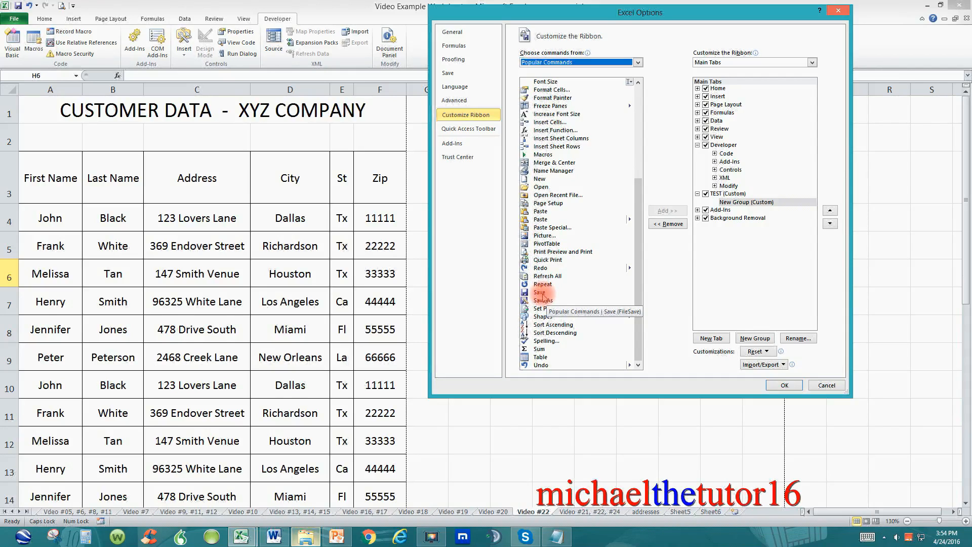
# Add the Save and Save As commands to the TEST tab's new group.
pyautogui.click(544, 293)
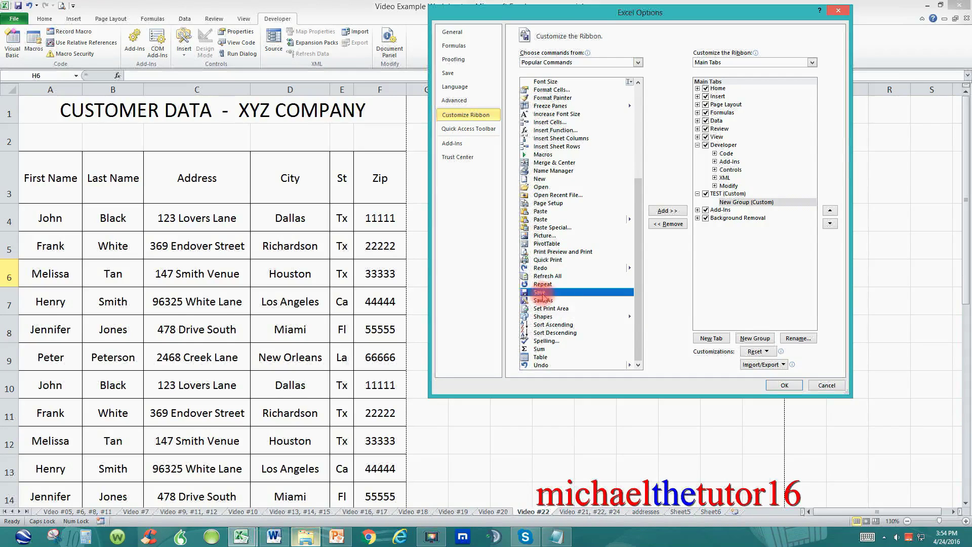
pyautogui.click(663, 211)
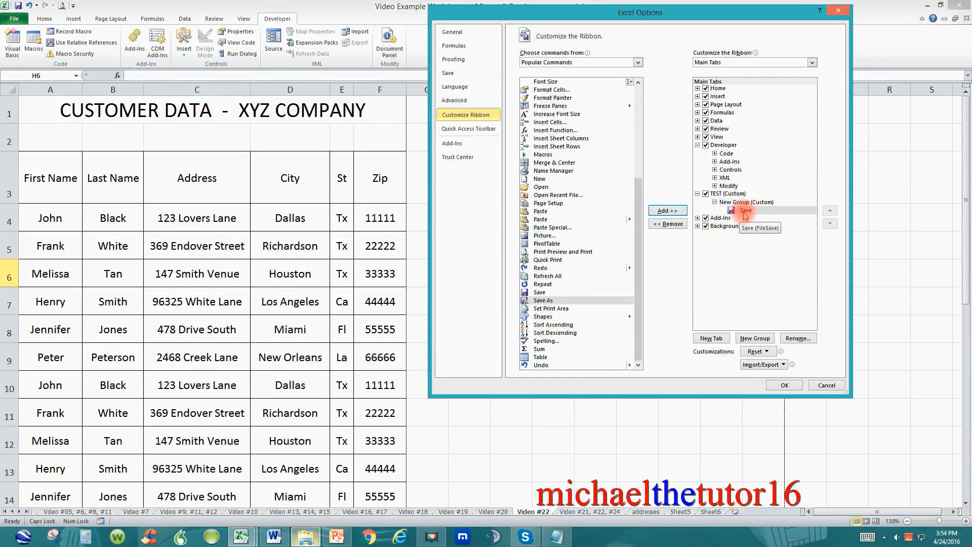
pyautogui.click(552, 303)
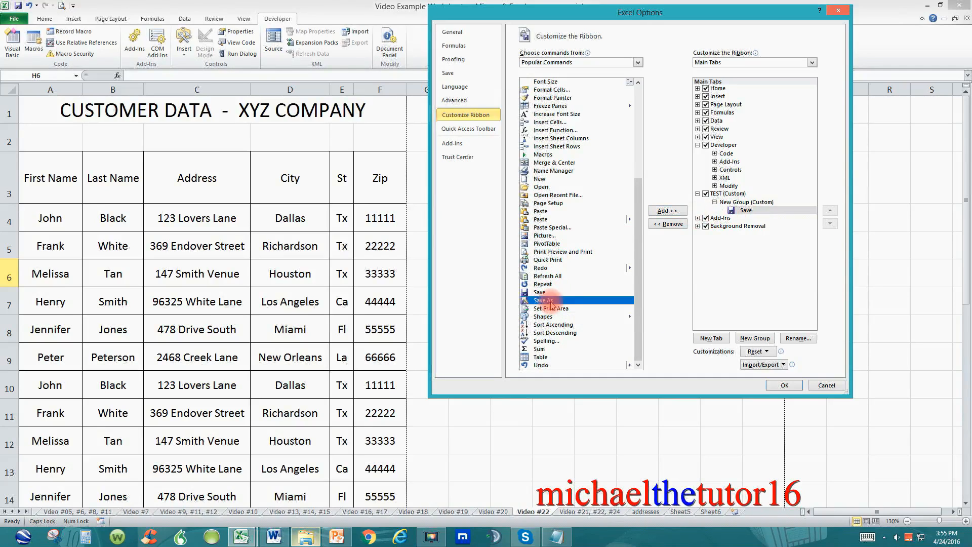
pyautogui.click(676, 212)
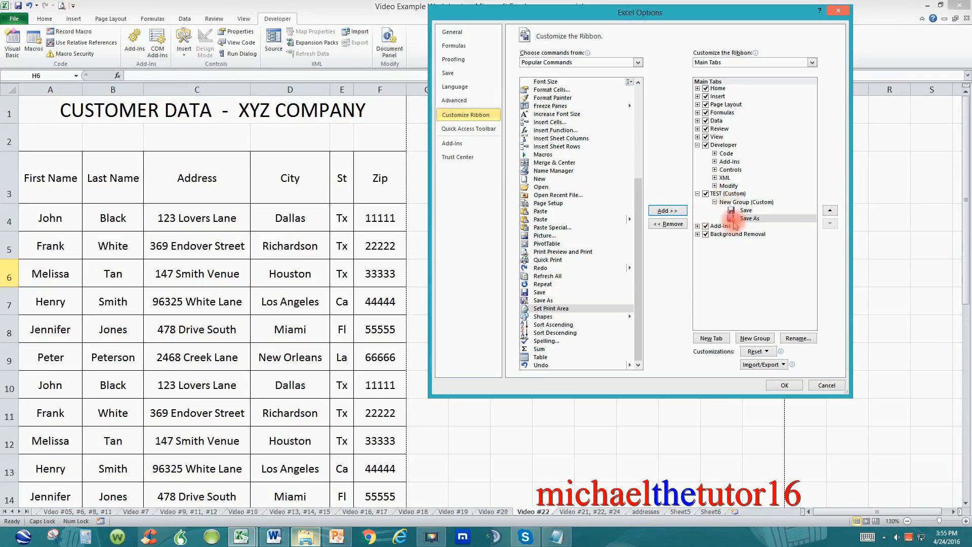
# Confirm the options and view the TEST tab's Save and Save As buttons on the ribbon.
pyautogui.click(785, 385)
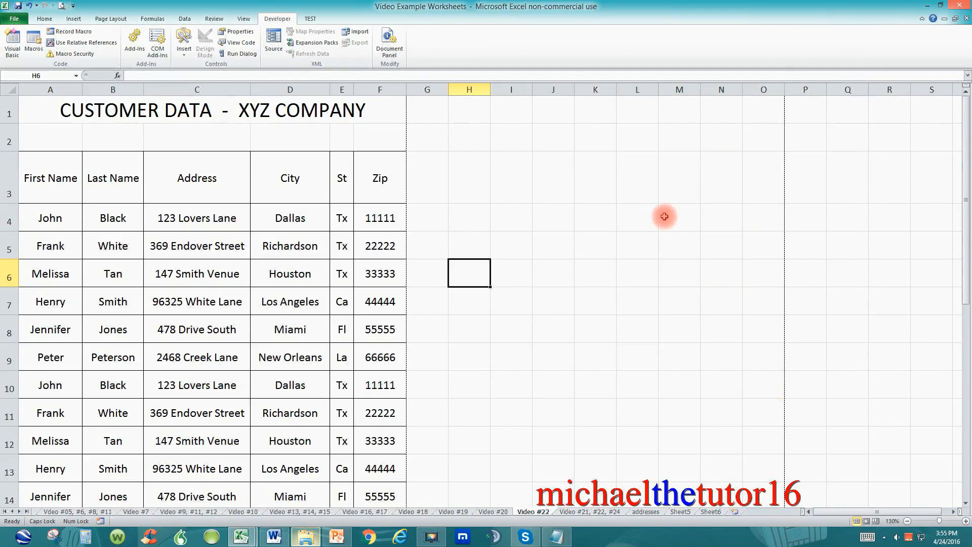
pyautogui.click(313, 20)
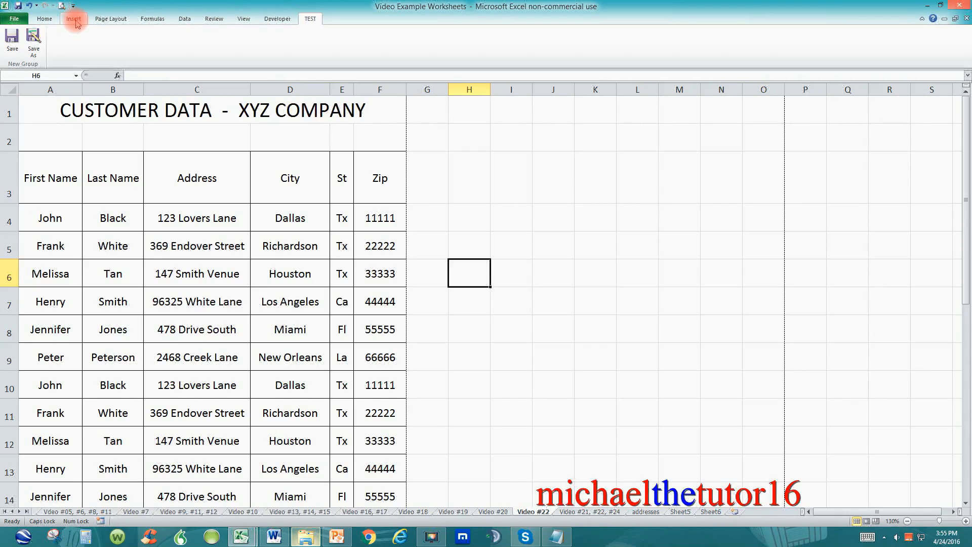
# Return to Customize Ribbon and select the TEST (Custom) tab.
pyautogui.click(13, 21)
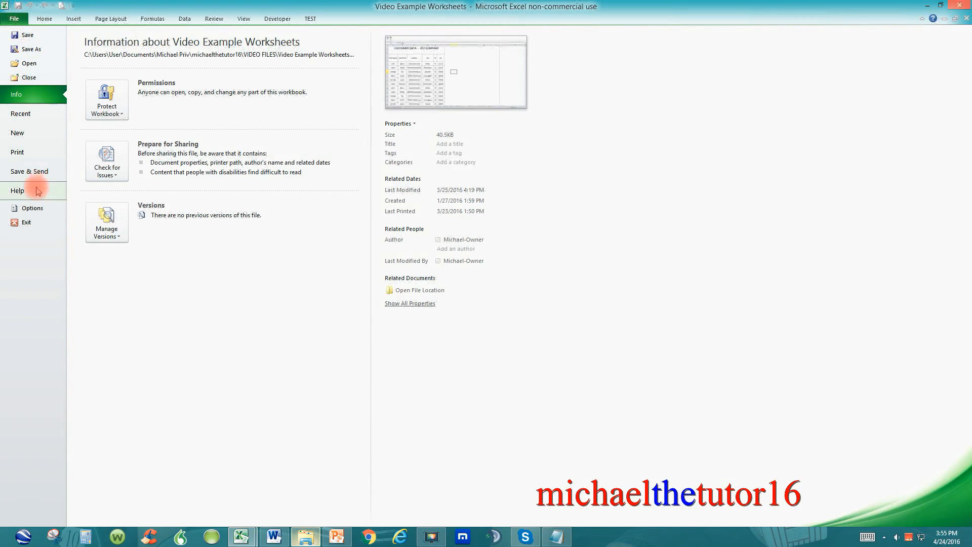
pyautogui.click(30, 208)
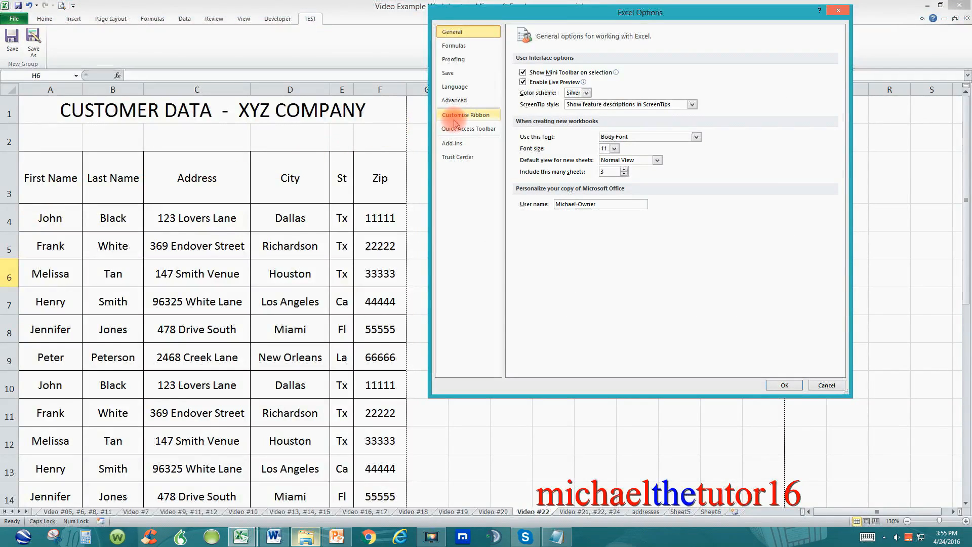
pyautogui.click(457, 118)
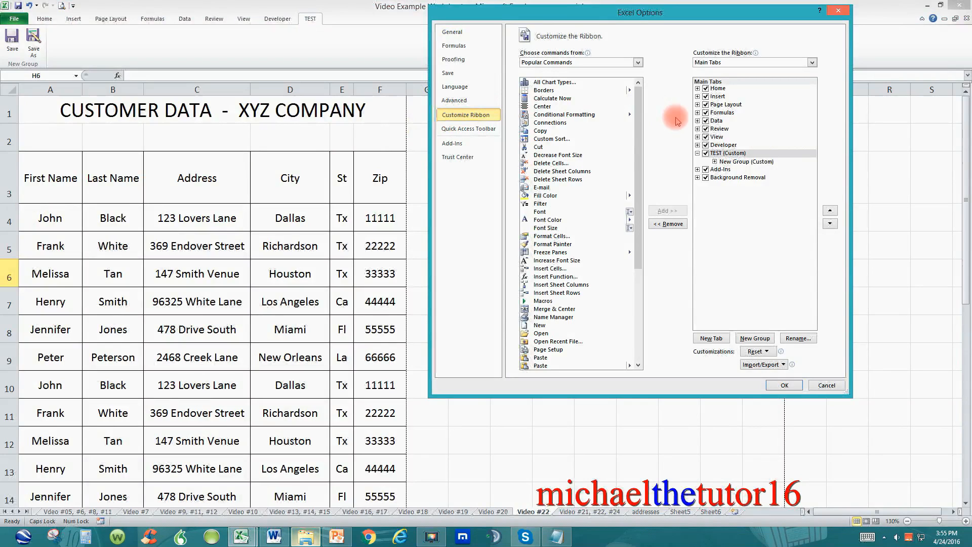
pyautogui.click(732, 155)
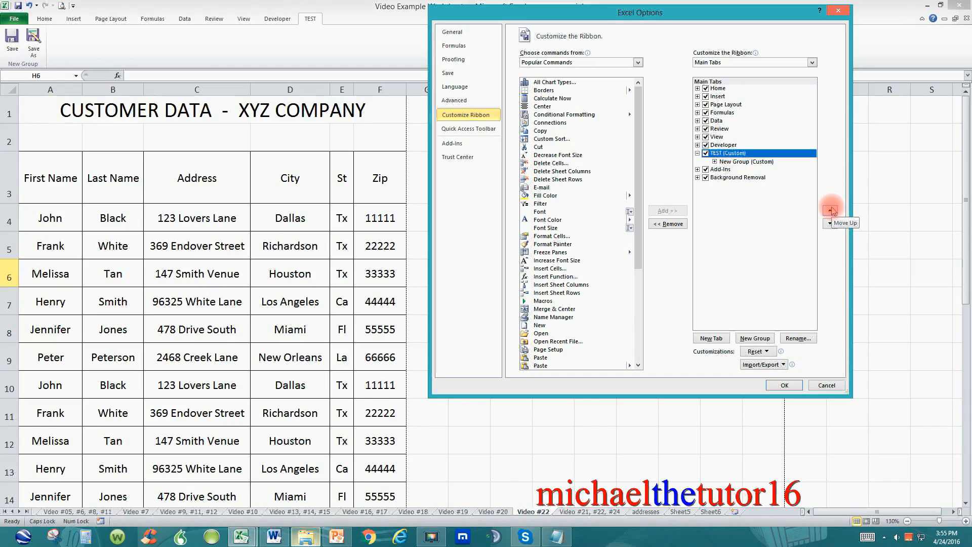
# Move the TEST tab up three places so it sits just below Home.
pyautogui.click(832, 211)
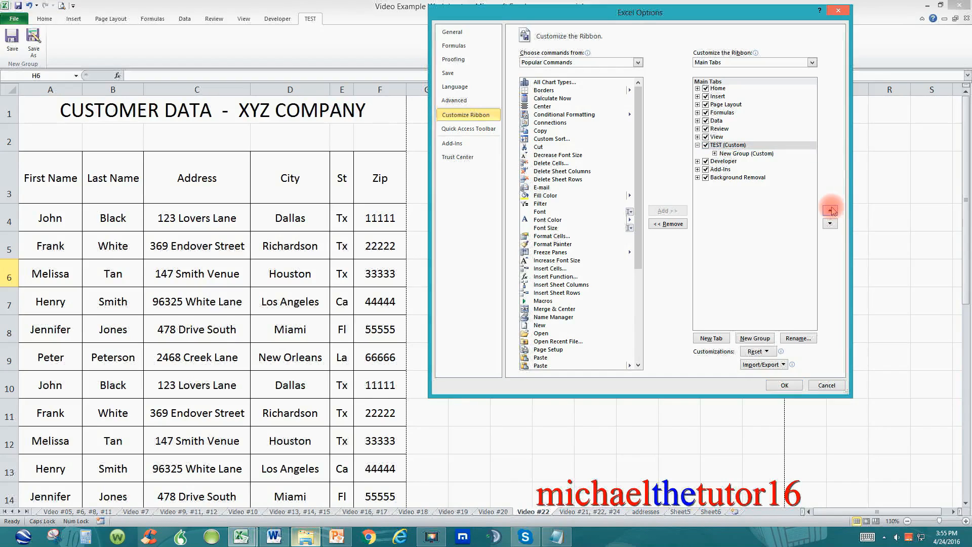
pyautogui.click(832, 211)
pyautogui.click(832, 211)
pyautogui.click(832, 210)
pyautogui.click(831, 211)
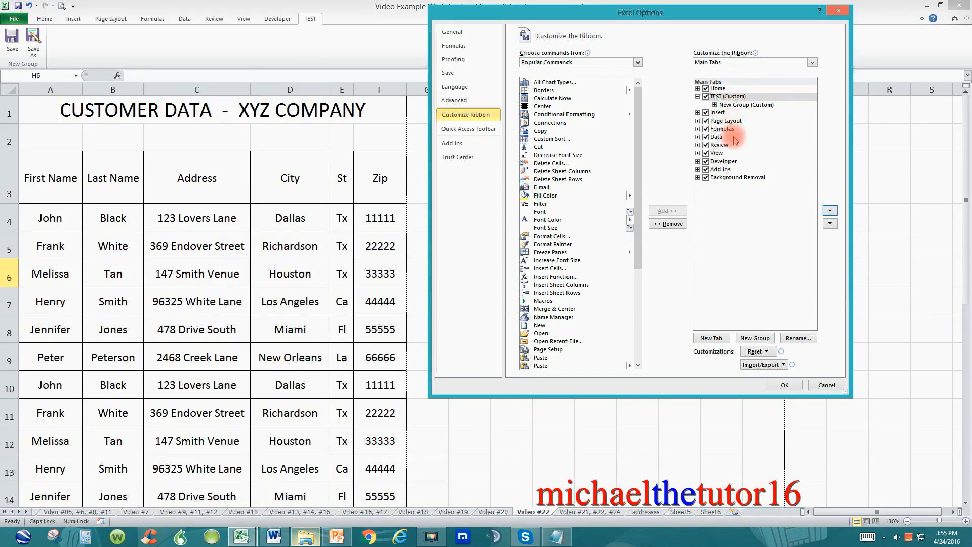
# Confirm the new tab order so TEST appears between Home and Insert.
pyautogui.click(784, 385)
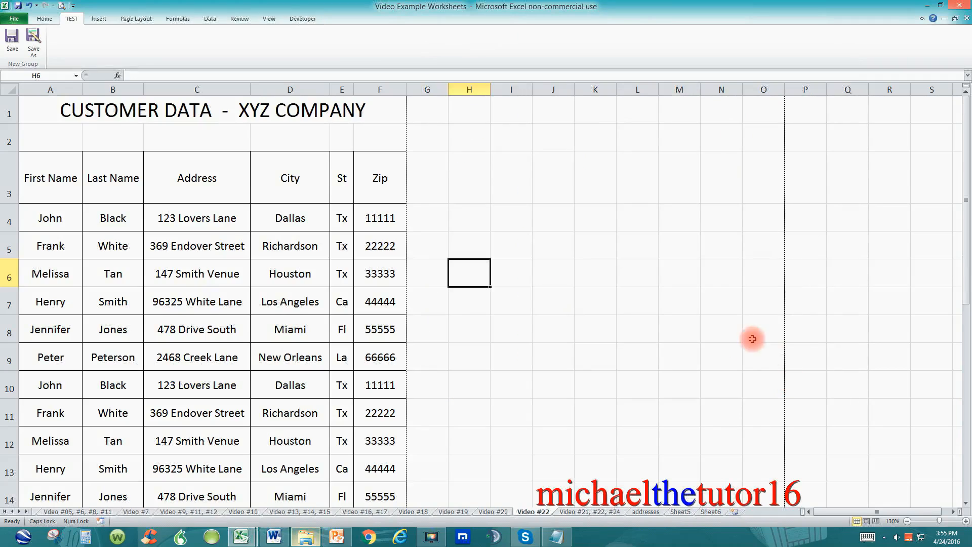